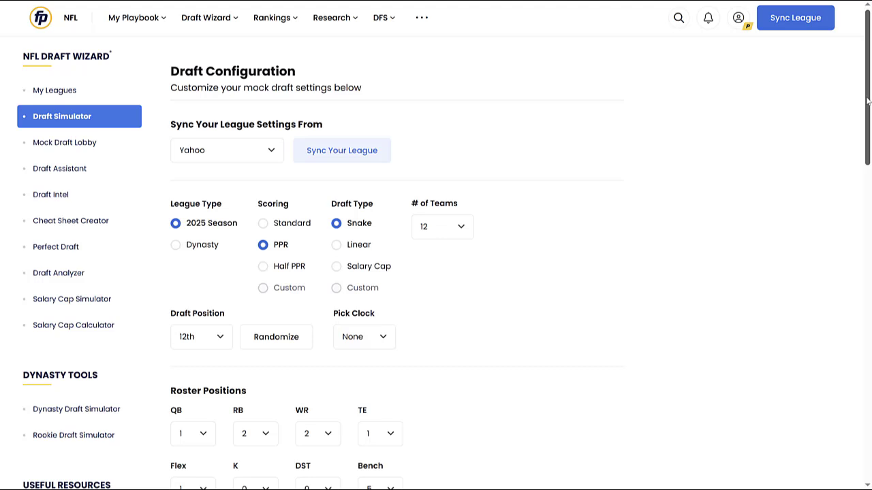
Step: Start the mock draft with the current draft configuration
{"action": "left_click_drag", "start_coordinate": [866, 101], "coordinate": [797, 315]}
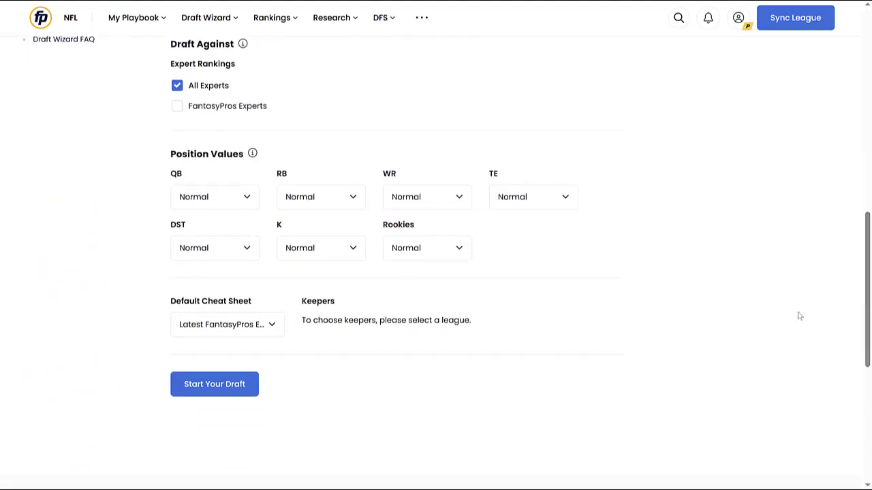
{"action": "left_click", "coordinate": [239, 385]}
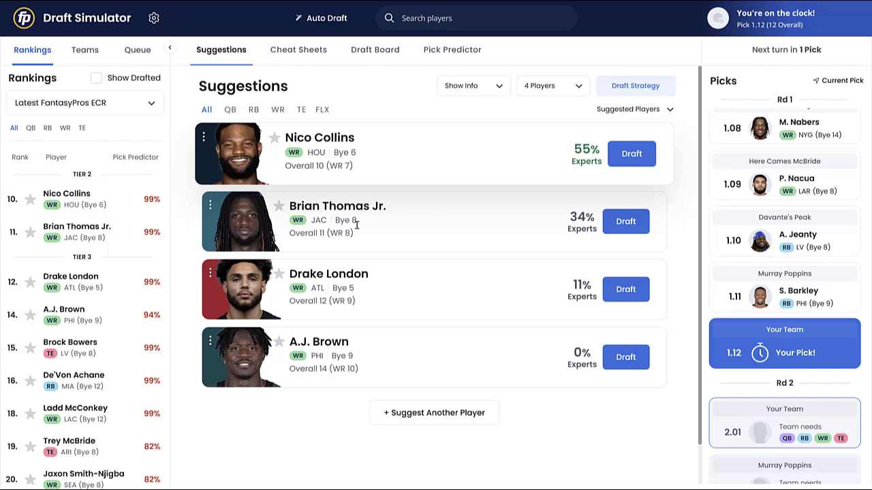
Step: Check the draft board and hide the drafted players in the cheat sheets
{"action": "left_click", "coordinate": [384, 54]}
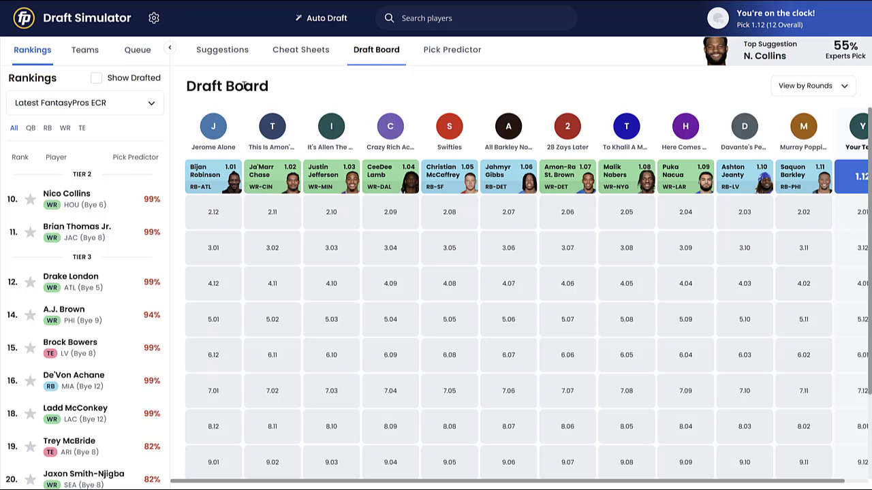
{"action": "left_click", "coordinate": [223, 50]}
{"action": "left_click", "coordinate": [314, 53]}
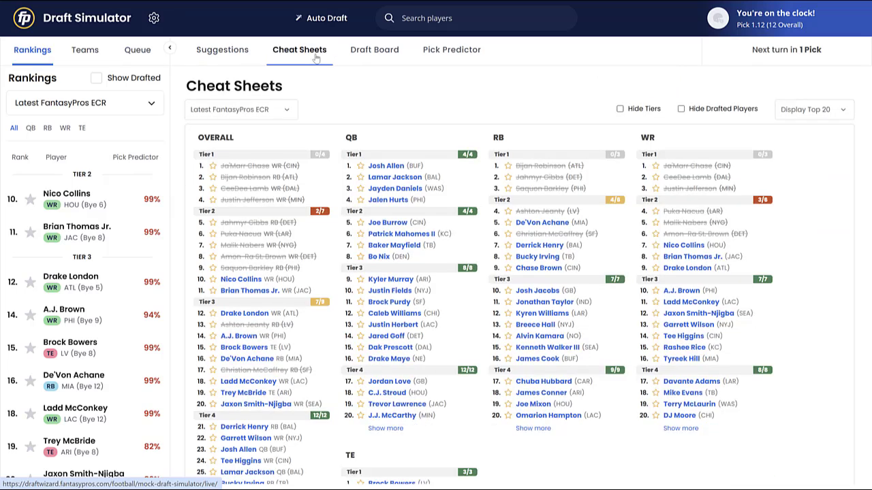
{"action": "left_click", "coordinate": [681, 108]}
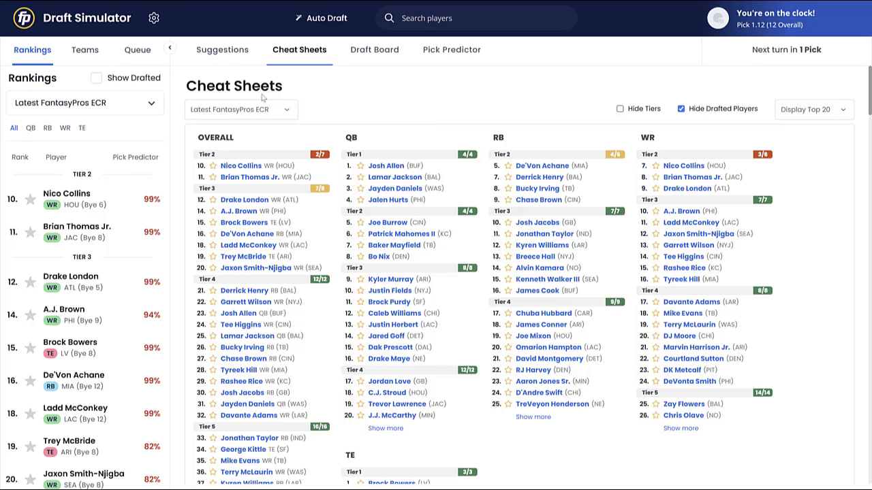
Step: Filter the suggestions to running backs and draft De'Von Achane at pick 1.12
{"action": "left_click", "coordinate": [222, 50]}
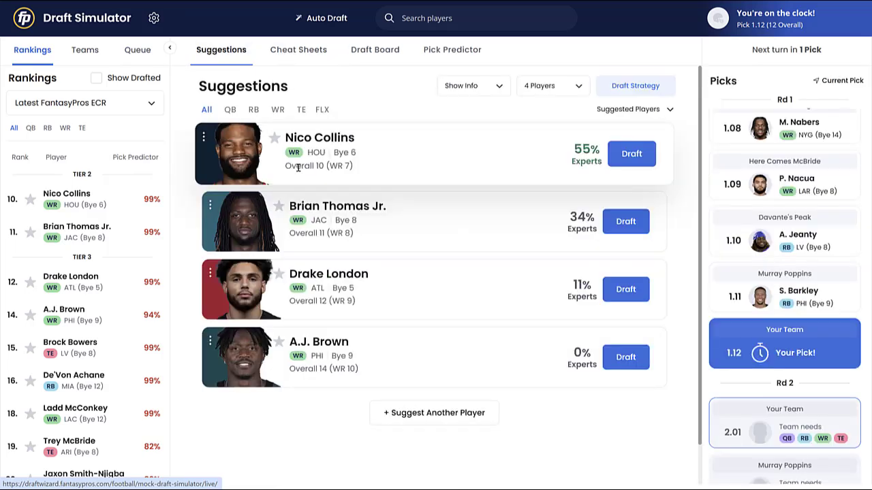
{"action": "left_click", "coordinate": [255, 111]}
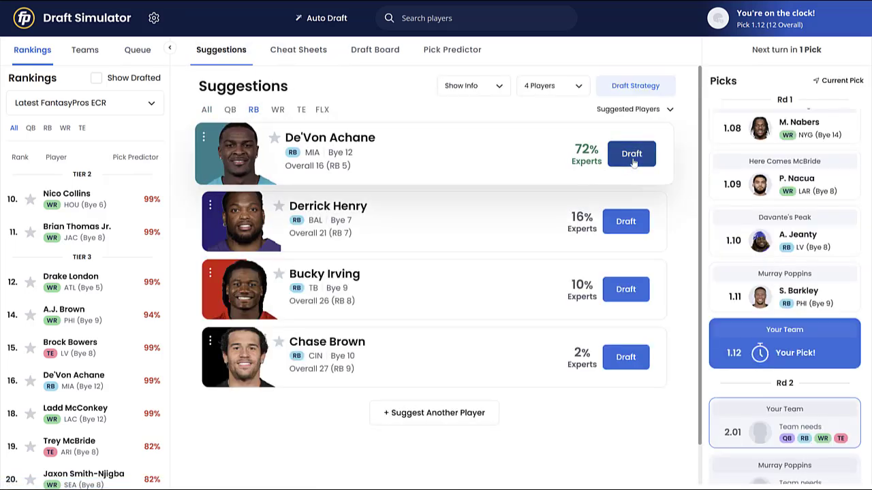
{"action": "left_click", "coordinate": [634, 161]}
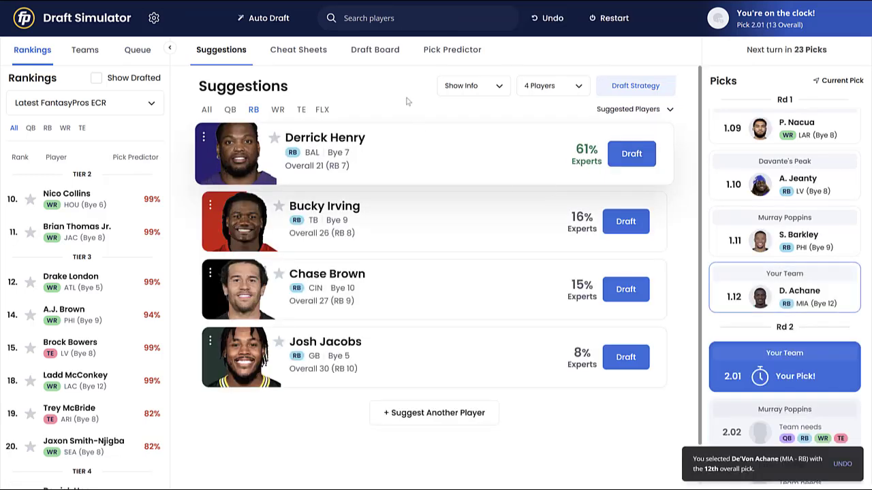
Step: Compare the wide receiver and running back suggestions and draft wide receiver Nico Collins at pick 2.01
{"action": "left_click", "coordinate": [282, 112]}
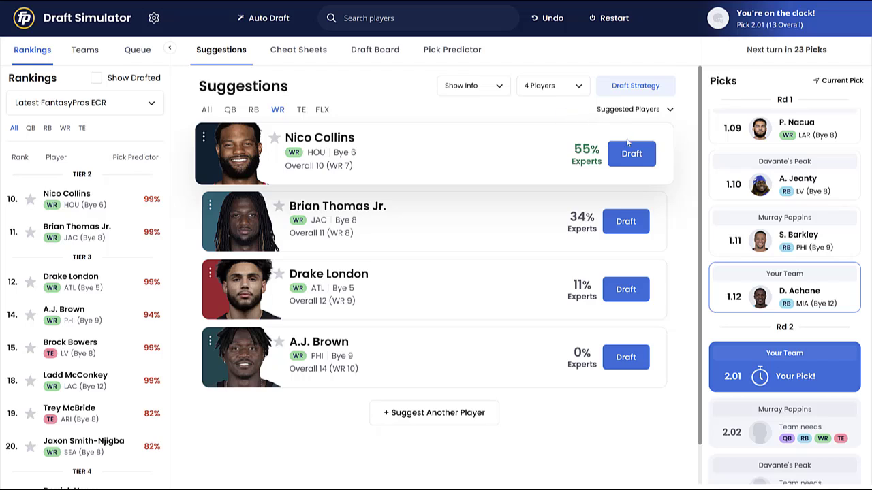
{"action": "left_click", "coordinate": [253, 111]}
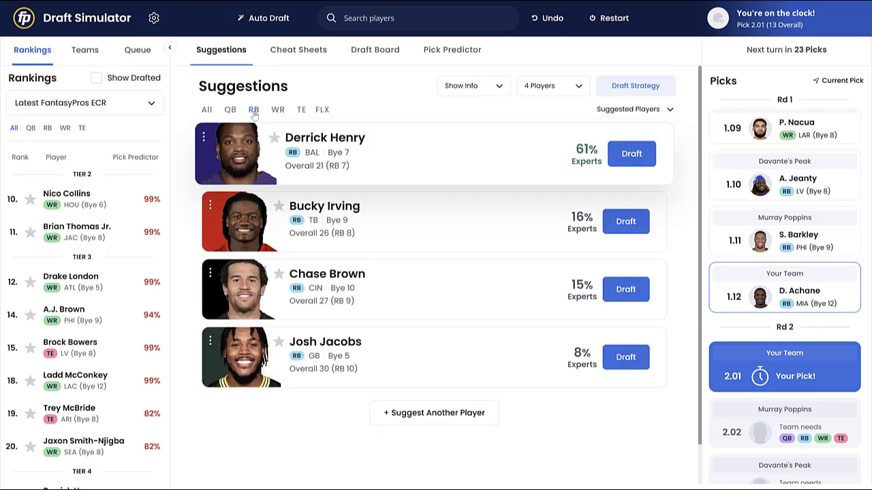
{"action": "left_click", "coordinate": [281, 111]}
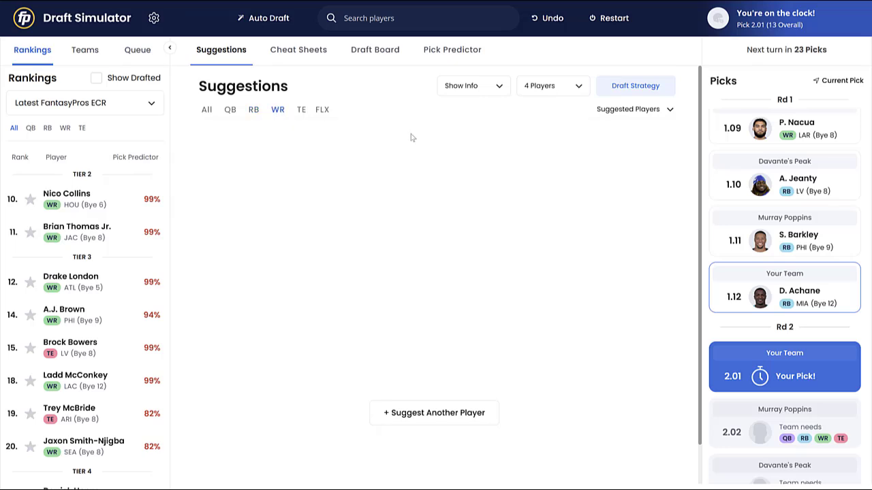
{"action": "left_click", "coordinate": [633, 151]}
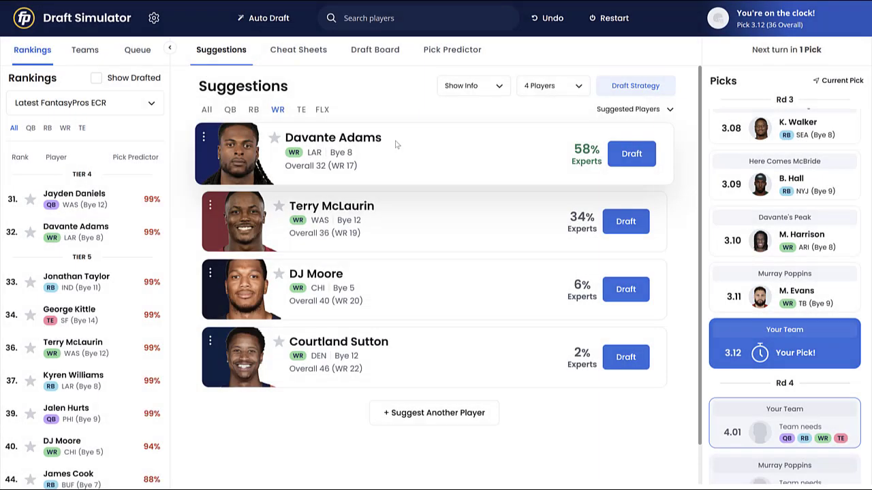
Step: Draft running backs Jonathan Taylor at pick 3.12 and Kyren Williams at 4.01 after checking the draft board, cheat sheets and team roster
{"action": "left_click", "coordinate": [382, 55]}
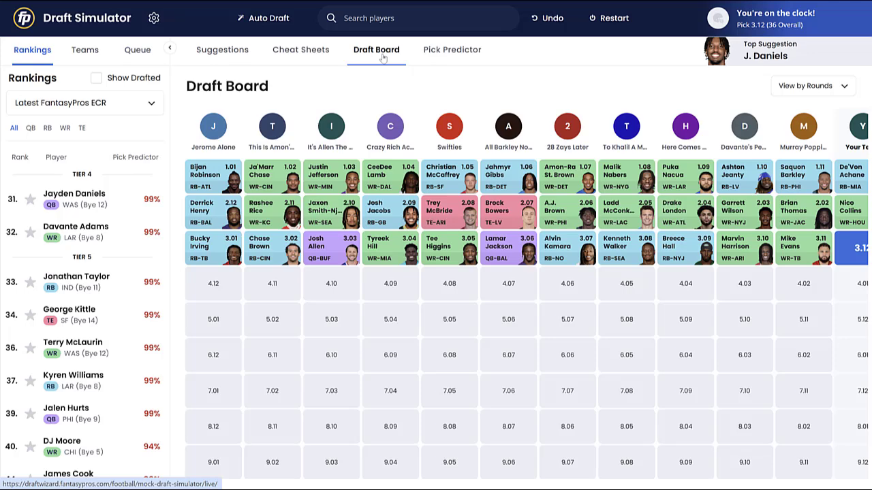
{"action": "left_click", "coordinate": [318, 50]}
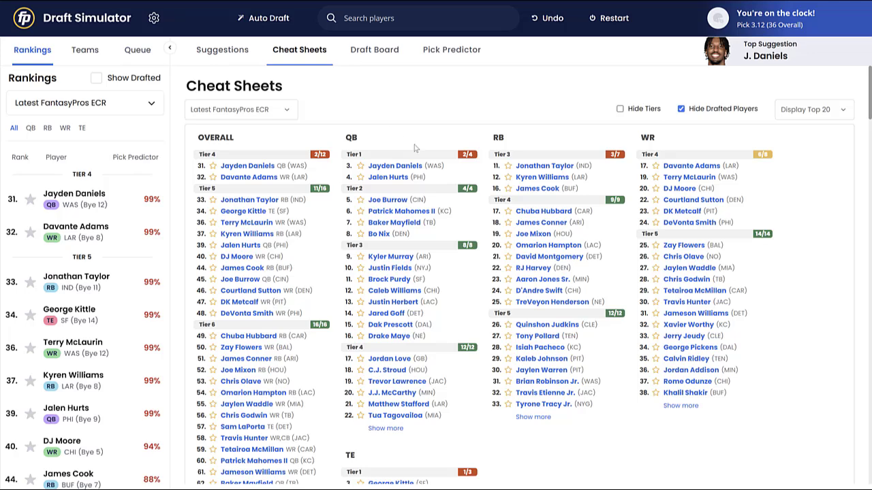
{"action": "left_click", "coordinate": [46, 128]}
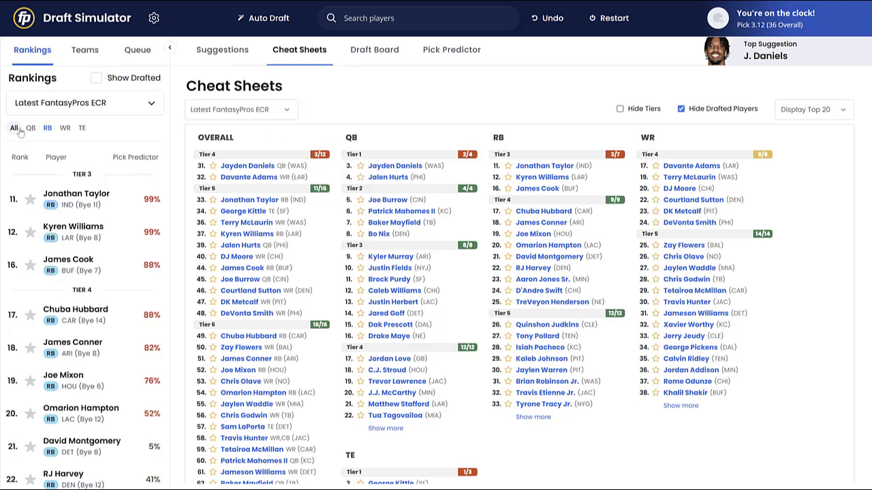
{"action": "left_click", "coordinate": [93, 54]}
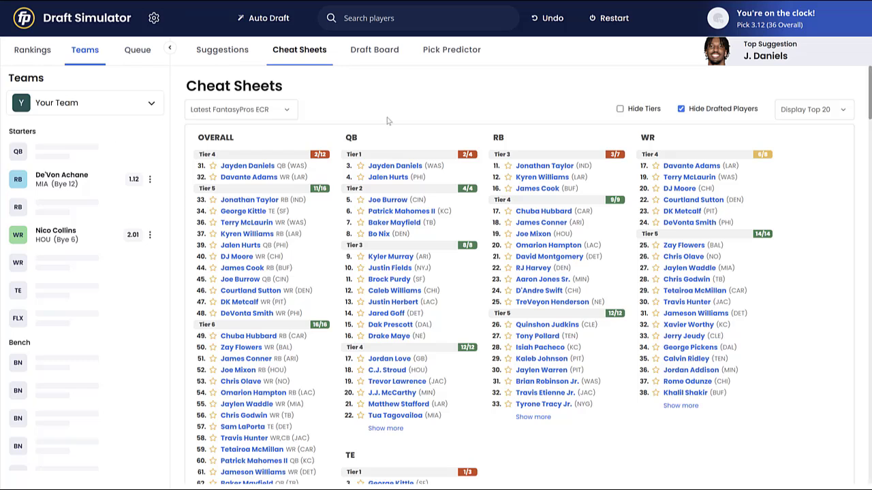
{"action": "left_click", "coordinate": [230, 55]}
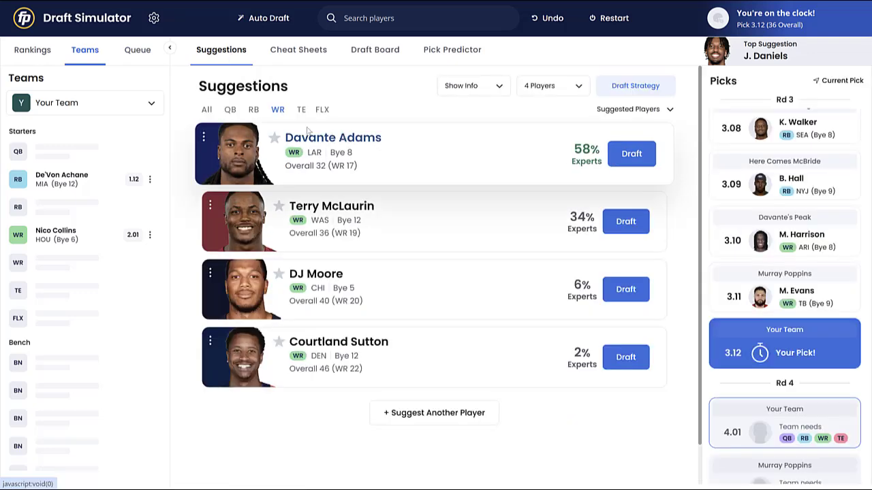
{"action": "left_click", "coordinate": [253, 111]}
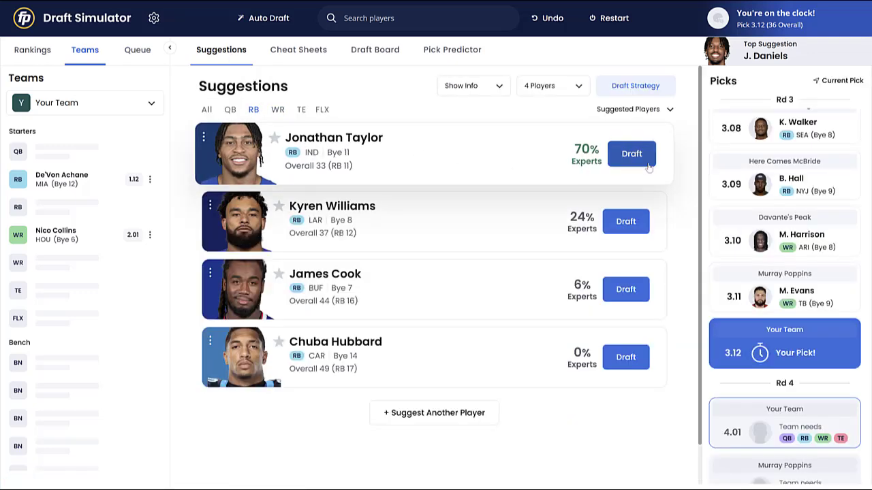
{"action": "left_click", "coordinate": [631, 154]}
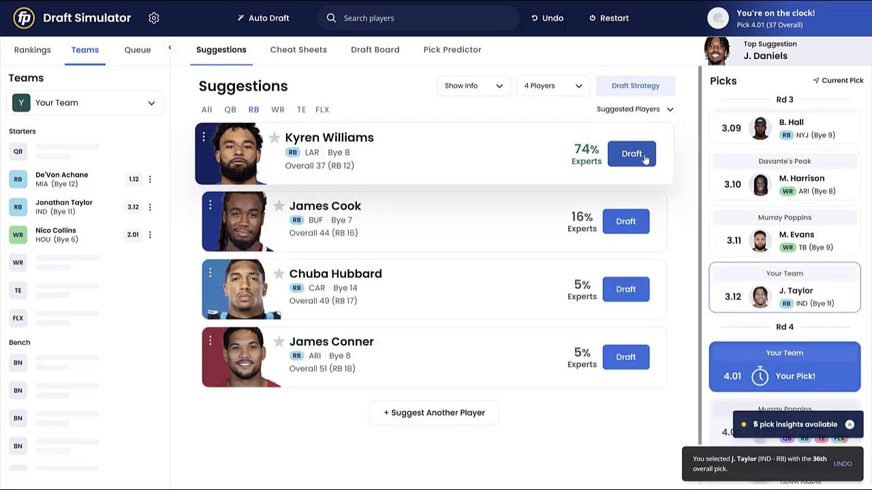
{"action": "left_click", "coordinate": [644, 155]}
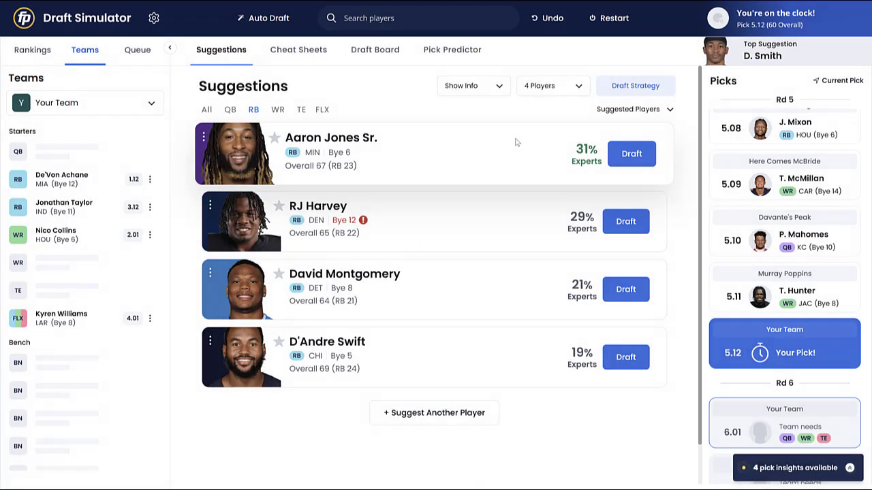
Step: Draft wide receivers Chris Olave at pick 5.12 and Jerry Jeudy at 6.01 after consulting the cheat sheets and draft board
{"action": "left_click", "coordinate": [313, 53]}
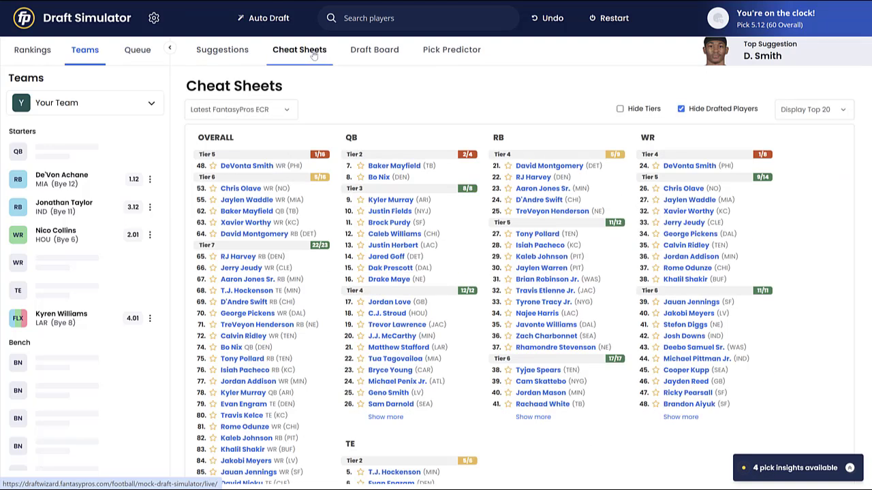
{"action": "left_click", "coordinate": [362, 54]}
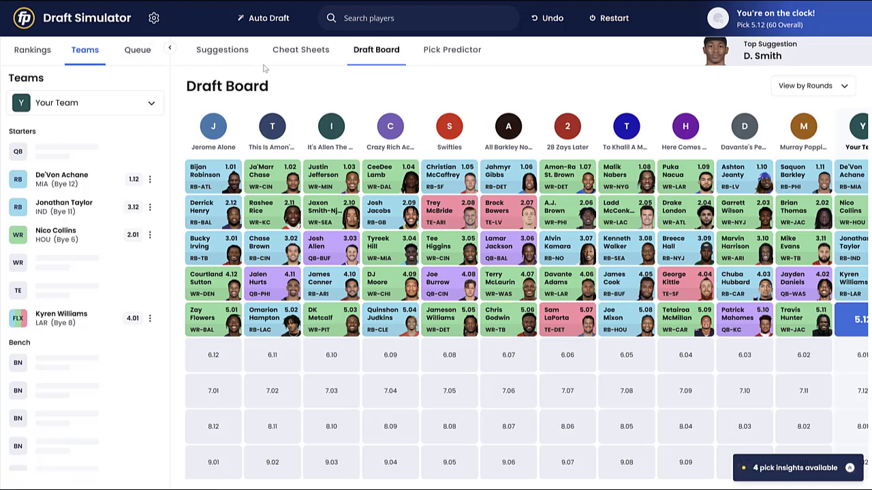
{"action": "left_click", "coordinate": [294, 52]}
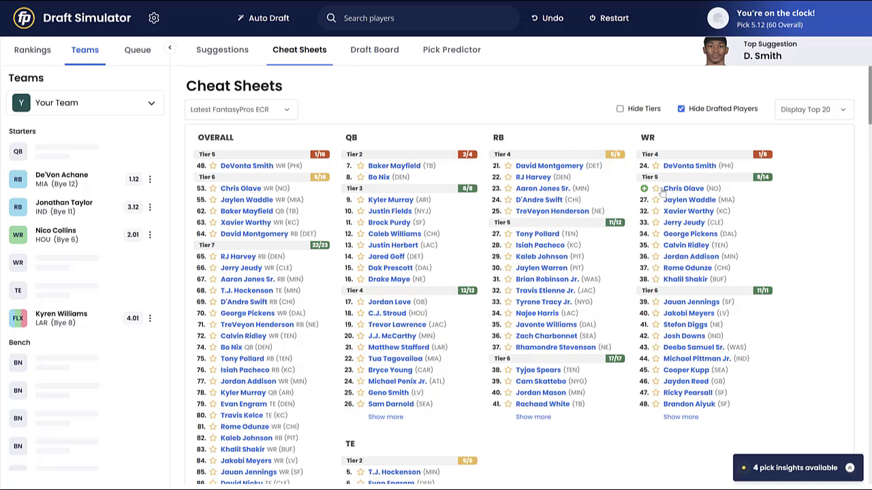
{"action": "left_click", "coordinate": [239, 58]}
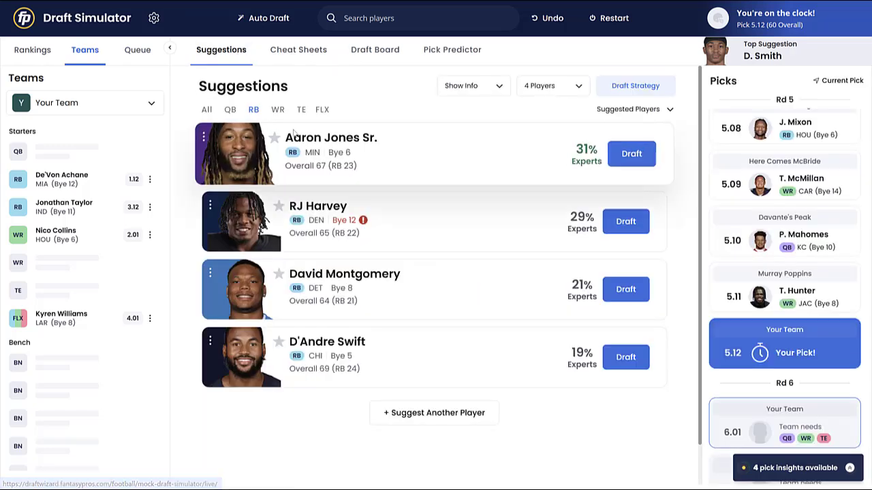
{"action": "left_click", "coordinate": [278, 111]}
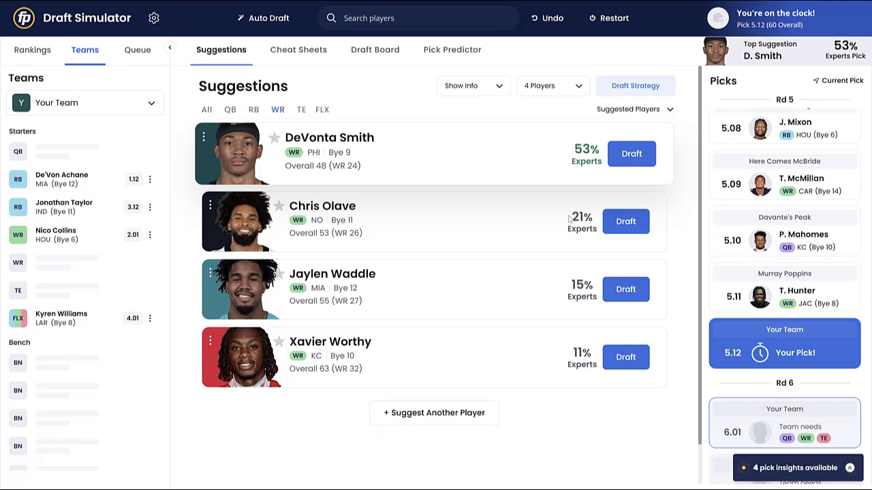
{"action": "left_click", "coordinate": [625, 221]}
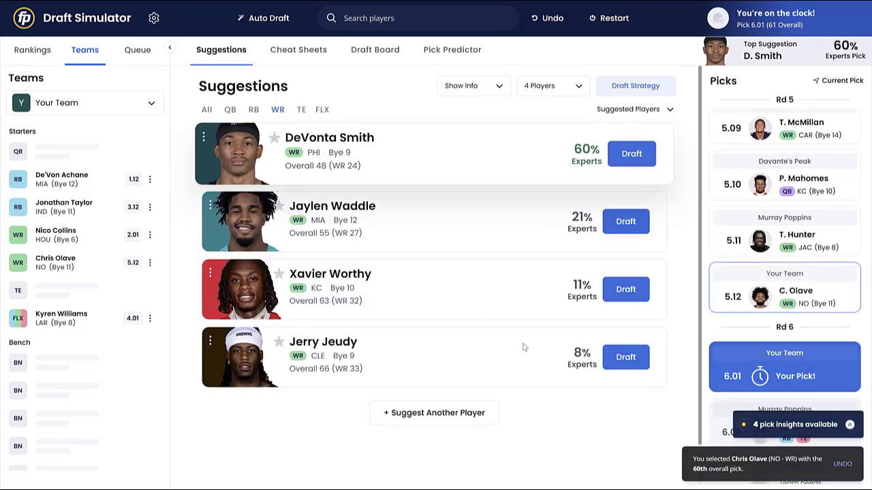
{"action": "left_click", "coordinate": [631, 357]}
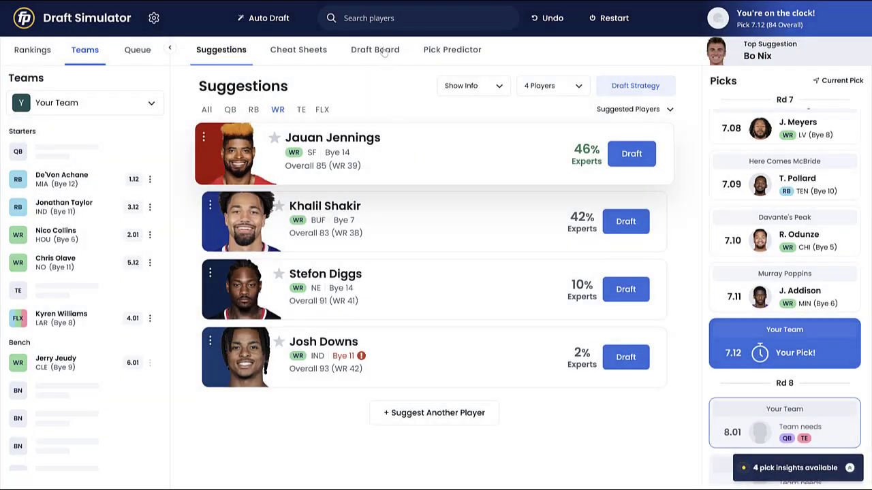
Step: Examine the draft board and the cheat sheets' remaining players by position and tier for picks 7.12 and 8.01
{"action": "left_click", "coordinate": [376, 50]}
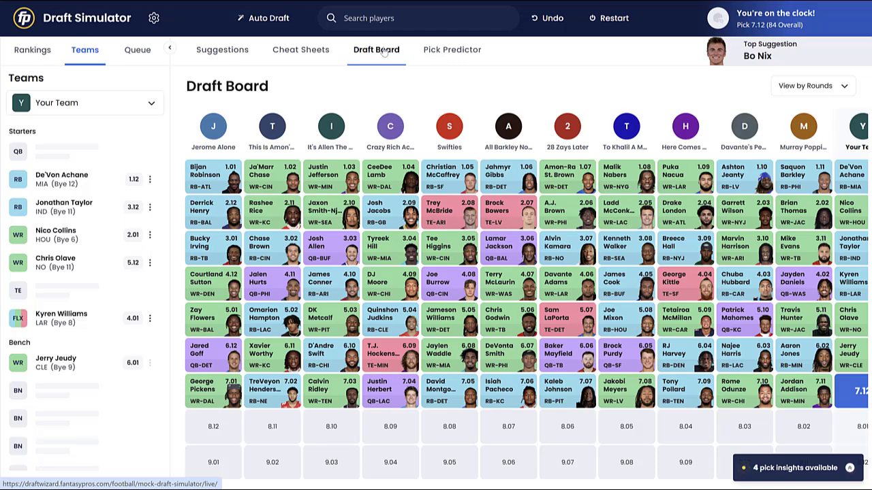
{"action": "left_click", "coordinate": [312, 57]}
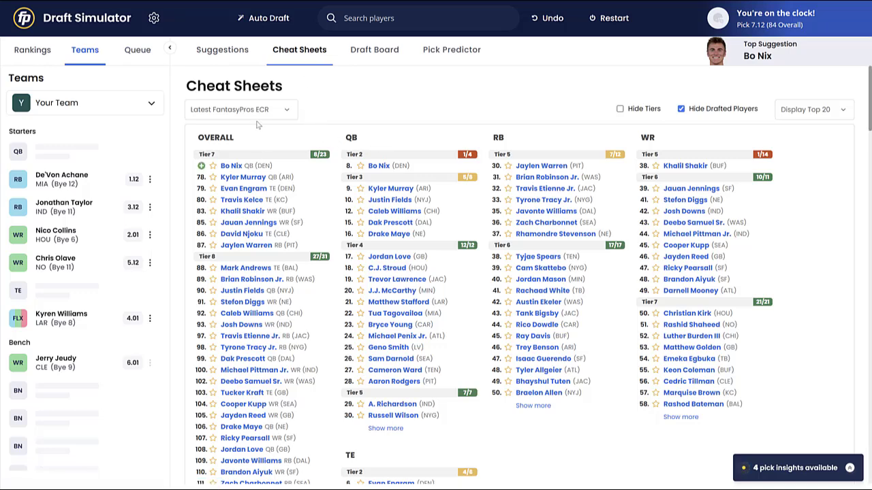
{"action": "scroll", "coordinate": [836, 200], "scroll_direction": "down", "scroll_amount": 1}
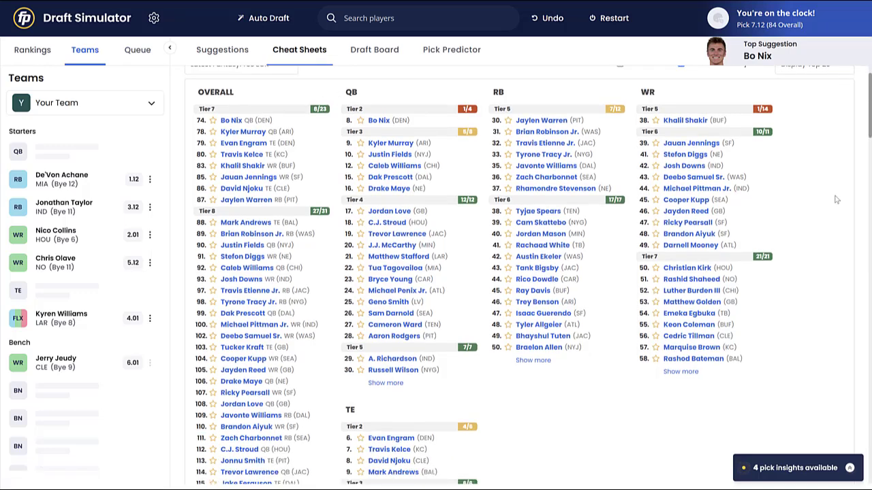
{"action": "scroll", "coordinate": [836, 199], "scroll_direction": "up", "scroll_amount": 1}
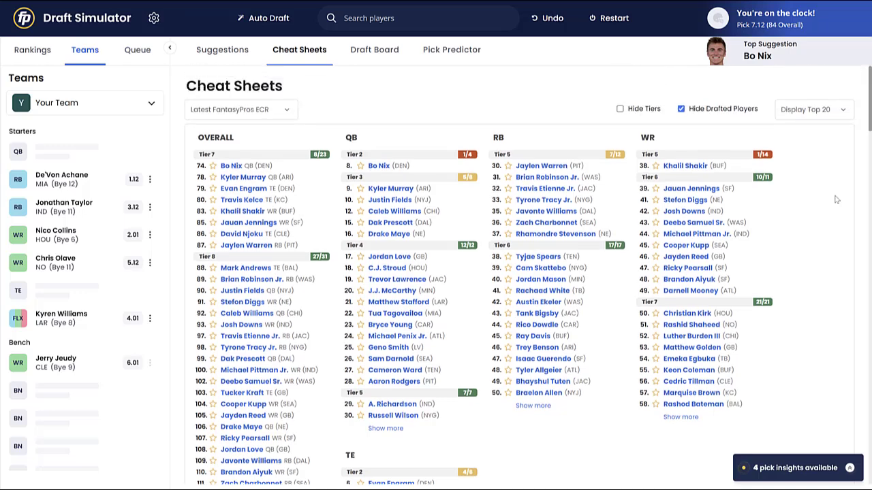
{"action": "left_click", "coordinate": [392, 57]}
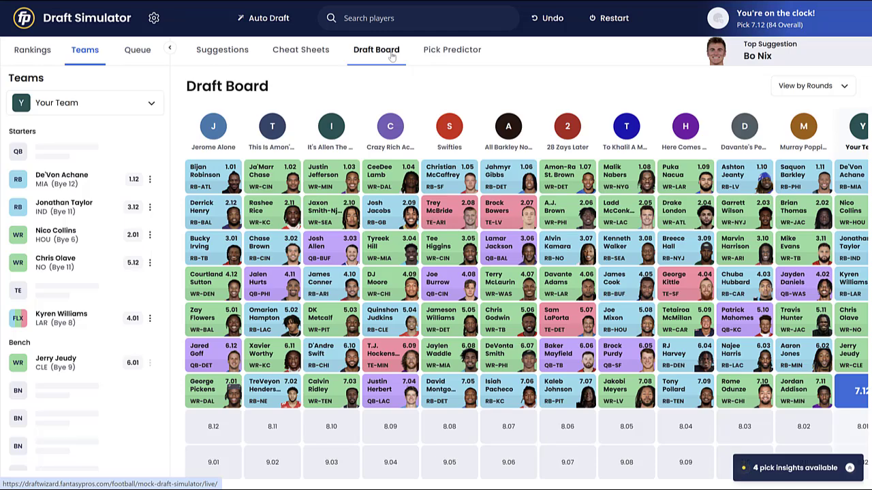
{"action": "left_click", "coordinate": [293, 56]}
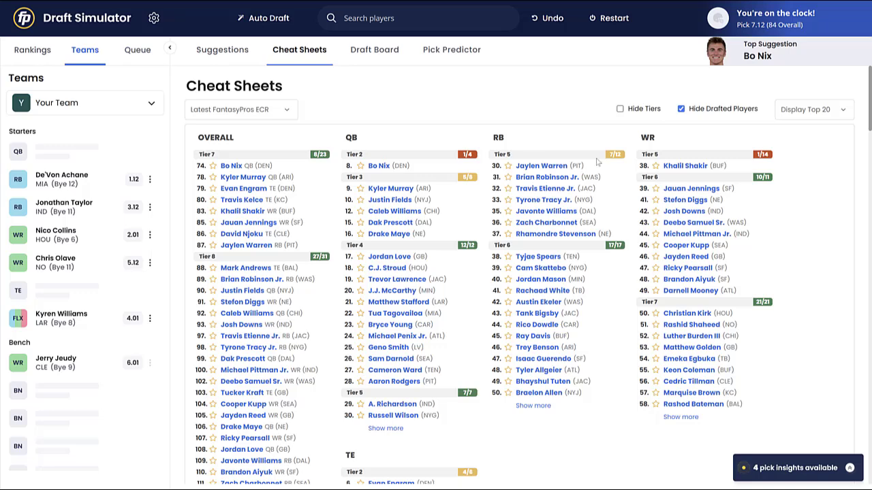
{"action": "scroll", "coordinate": [838, 209], "scroll_direction": "down", "scroll_amount": 1}
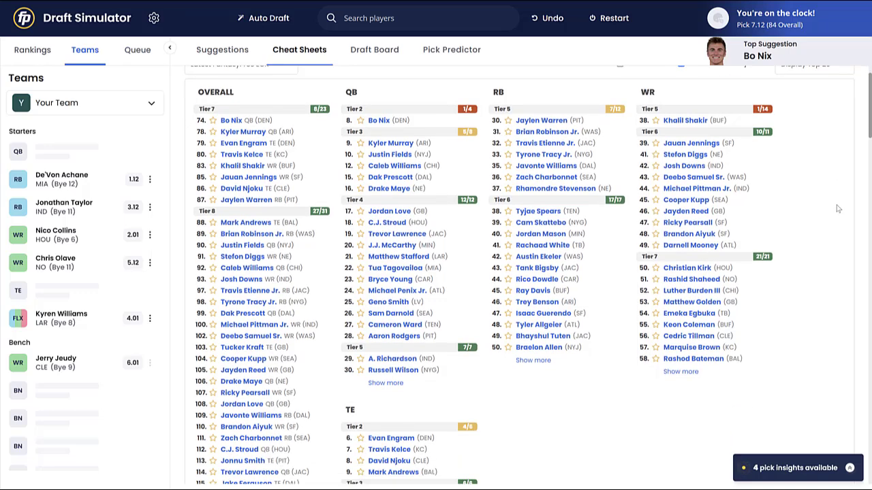
{"action": "scroll", "coordinate": [837, 209], "scroll_direction": "down", "scroll_amount": 2}
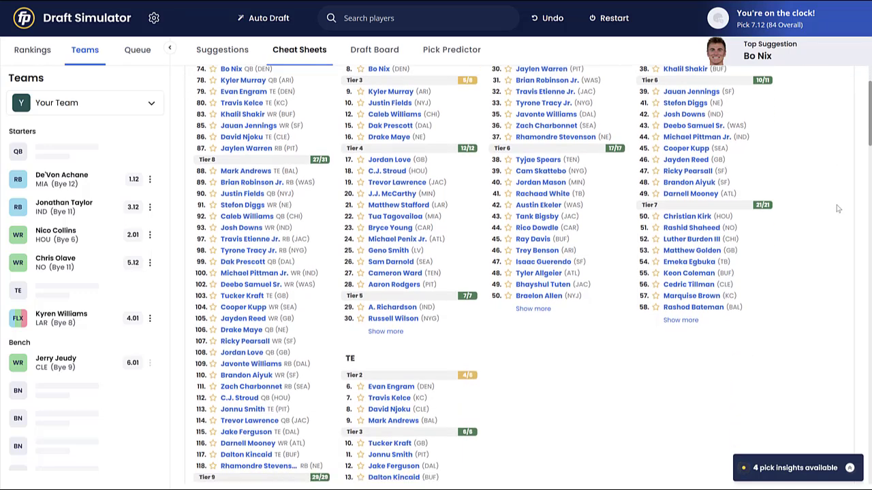
{"action": "scroll", "coordinate": [838, 209], "scroll_direction": "up", "scroll_amount": 1}
{"action": "scroll", "coordinate": [838, 210], "scroll_direction": "up", "scroll_amount": 2}
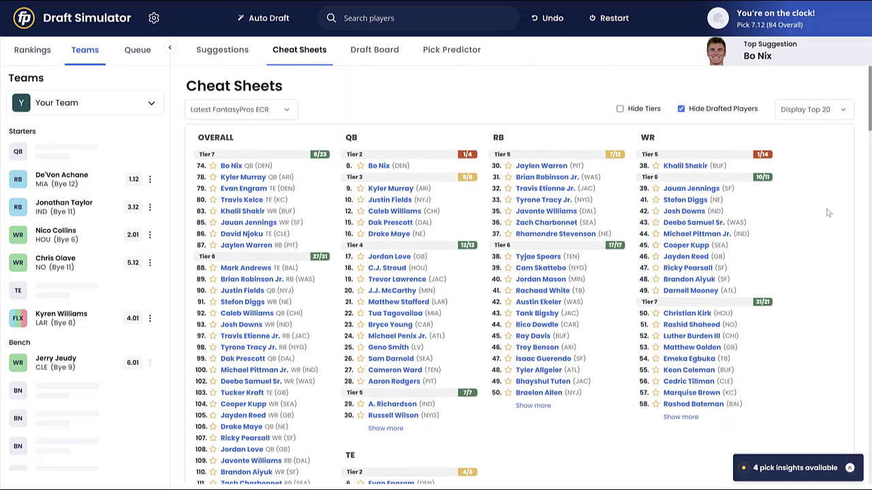
Step: Draft wide receiver Jauan Jennings at pick 7.12 and tight end David Njoku at 8.01 from the suggestions
{"action": "left_click", "coordinate": [244, 52]}
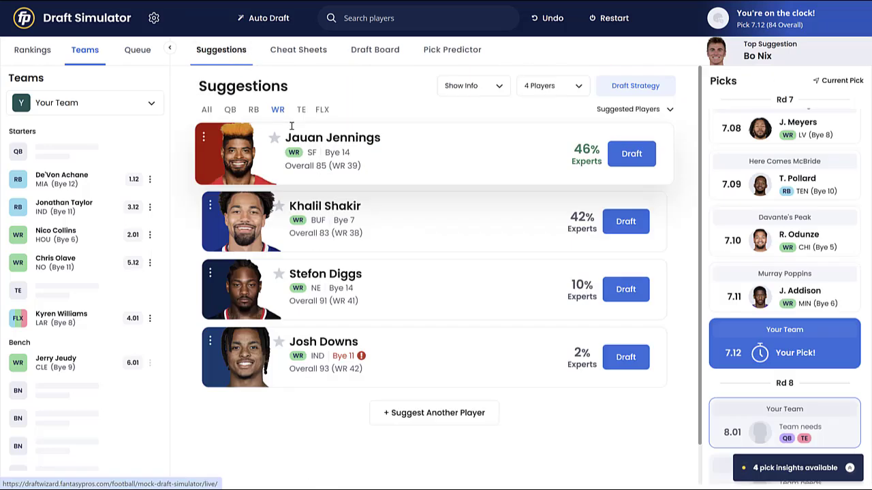
{"action": "left_click", "coordinate": [628, 154]}
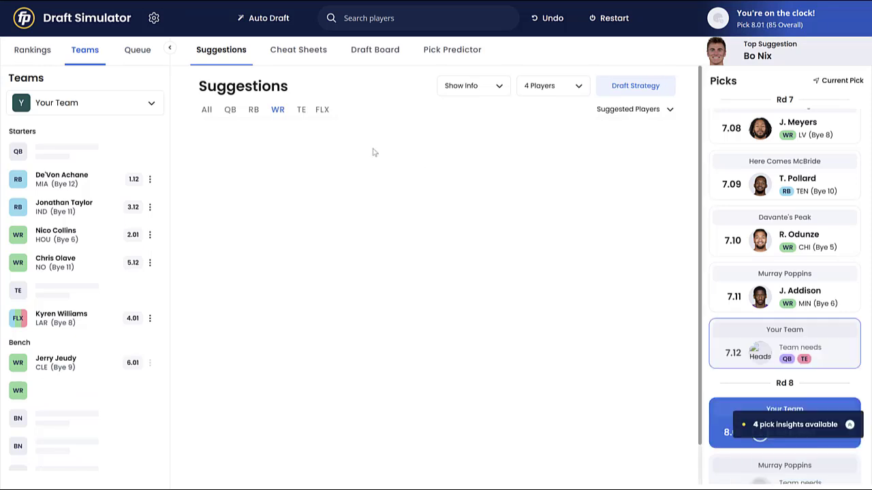
{"action": "left_click", "coordinate": [304, 111]}
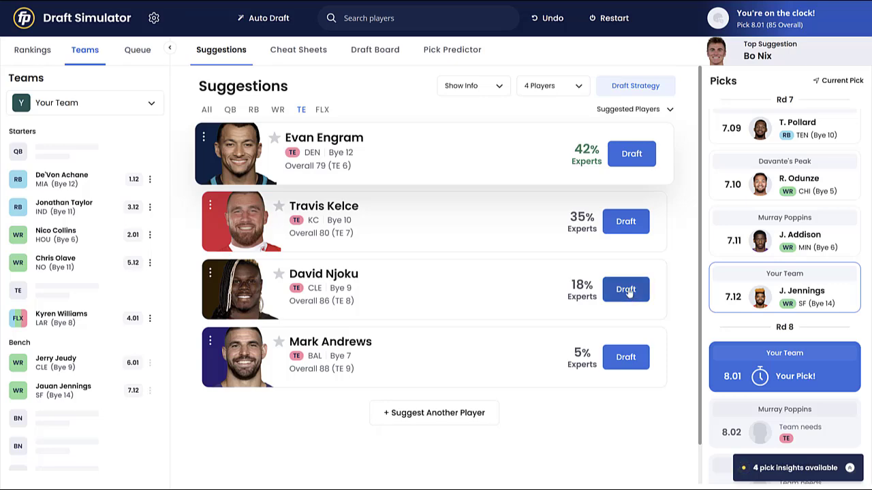
{"action": "left_click", "coordinate": [625, 289]}
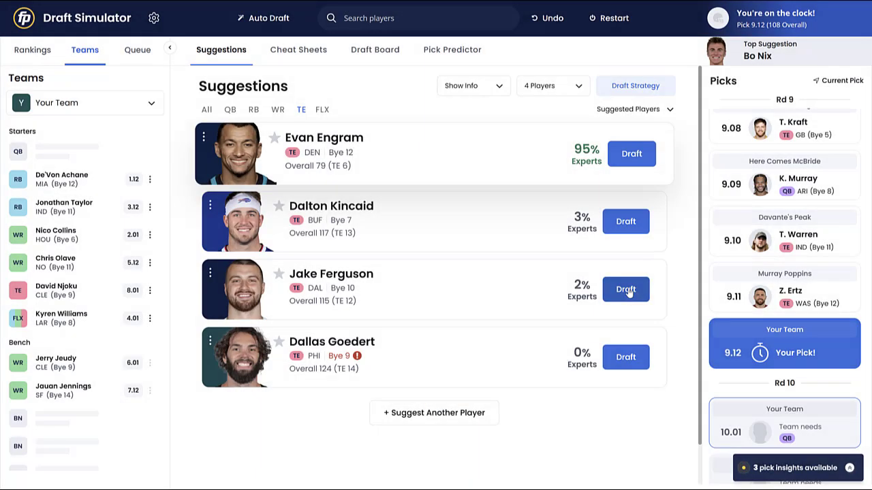
Step: Check the draft board, compare suggestions by position, and draft quarterbacks Bo Nix at pick 9.12 and Caleb Williams at 10.01
{"action": "left_click", "coordinate": [390, 48]}
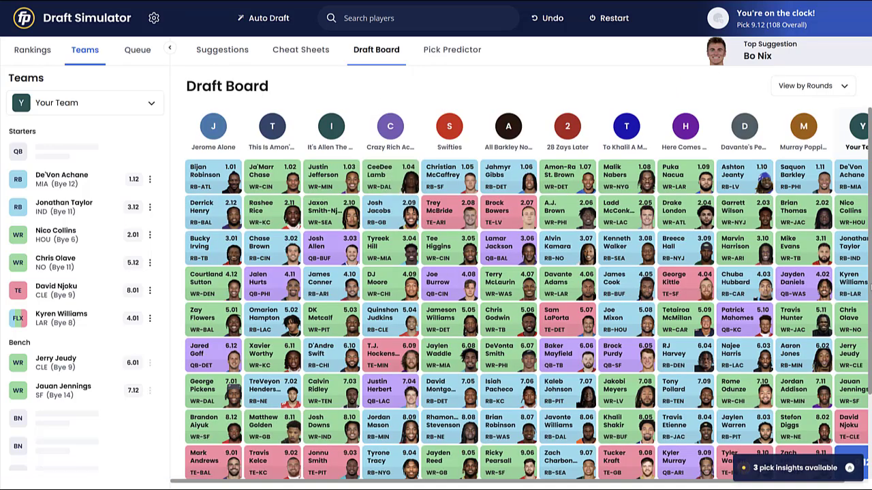
{"action": "left_click_drag", "start_coordinate": [870, 285], "coordinate": [870, 325]}
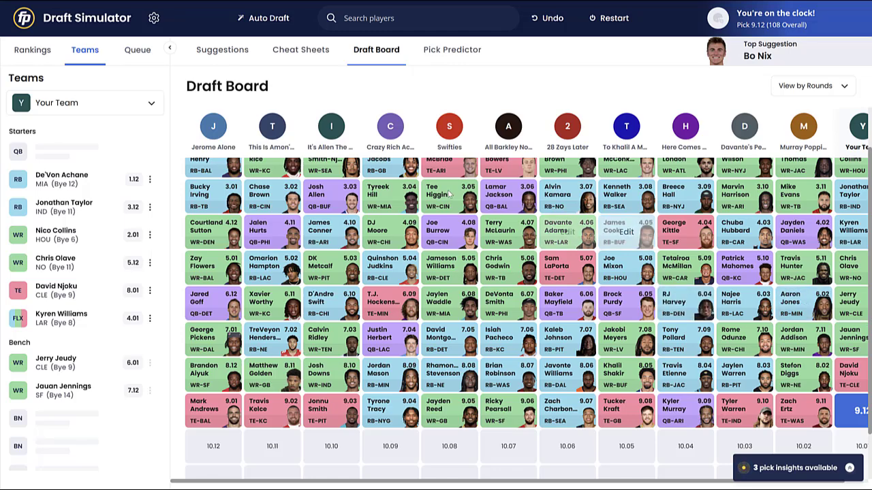
{"action": "left_click", "coordinate": [222, 50]}
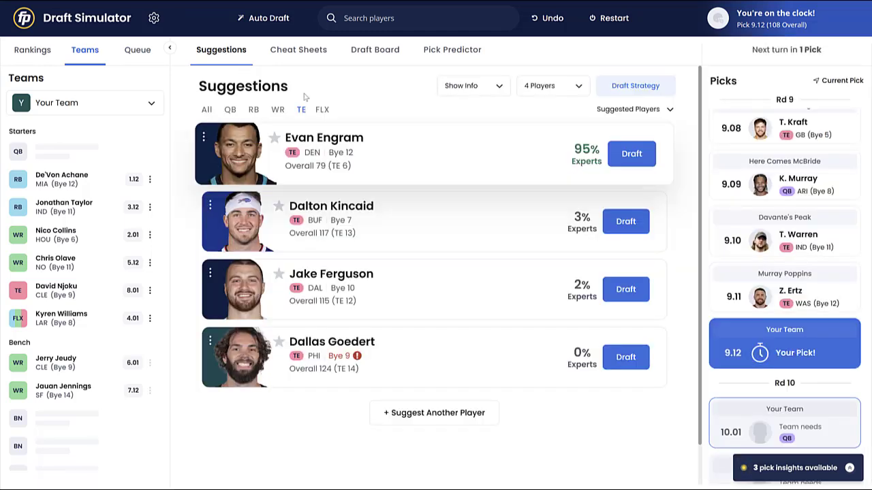
{"action": "left_click", "coordinate": [231, 109]}
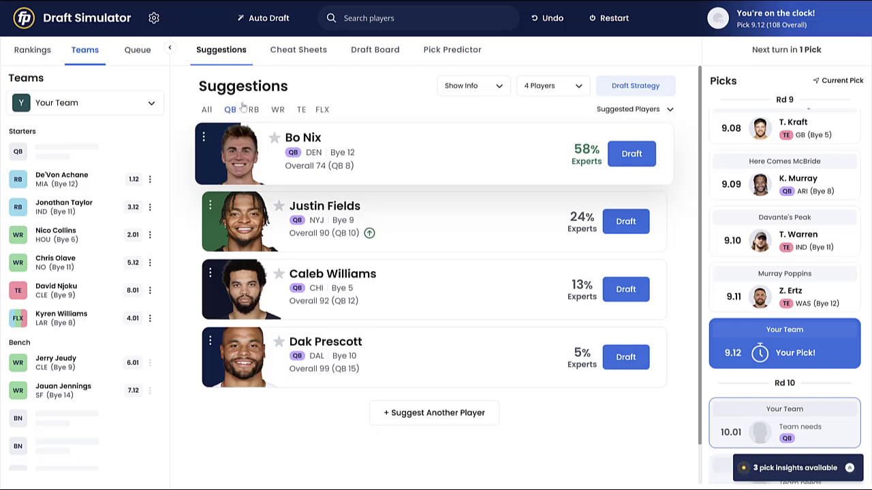
{"action": "left_click", "coordinate": [252, 111]}
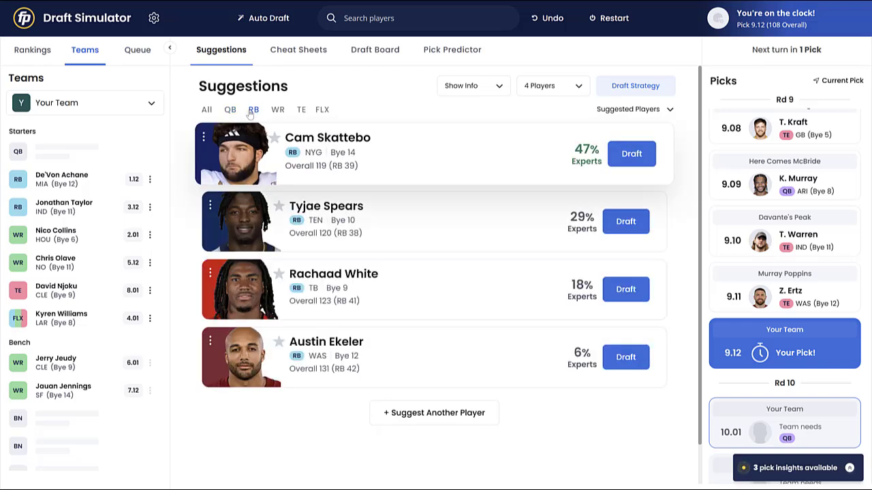
{"action": "left_click", "coordinate": [270, 117]}
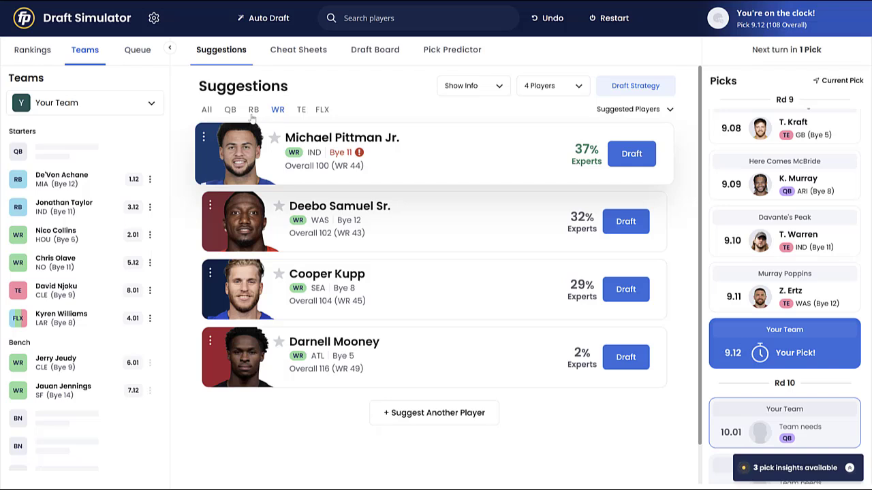
{"action": "left_click", "coordinate": [251, 114]}
{"action": "left_click", "coordinate": [235, 113]}
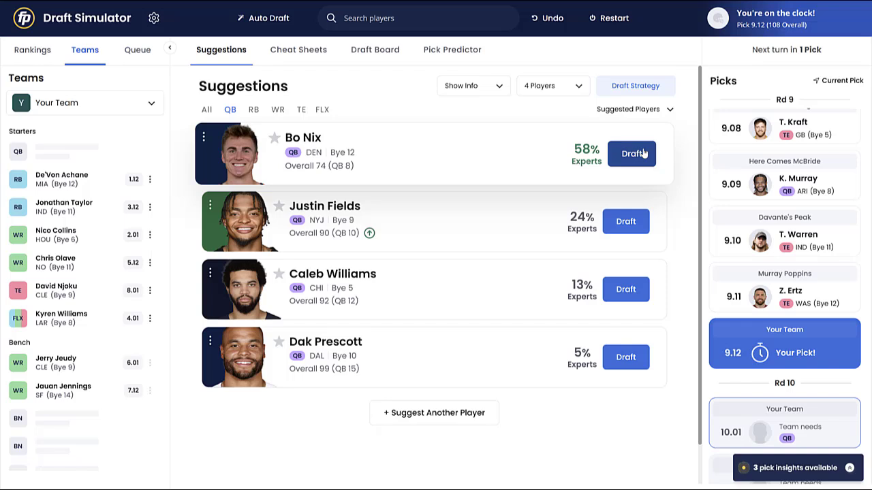
{"action": "left_click", "coordinate": [634, 153]}
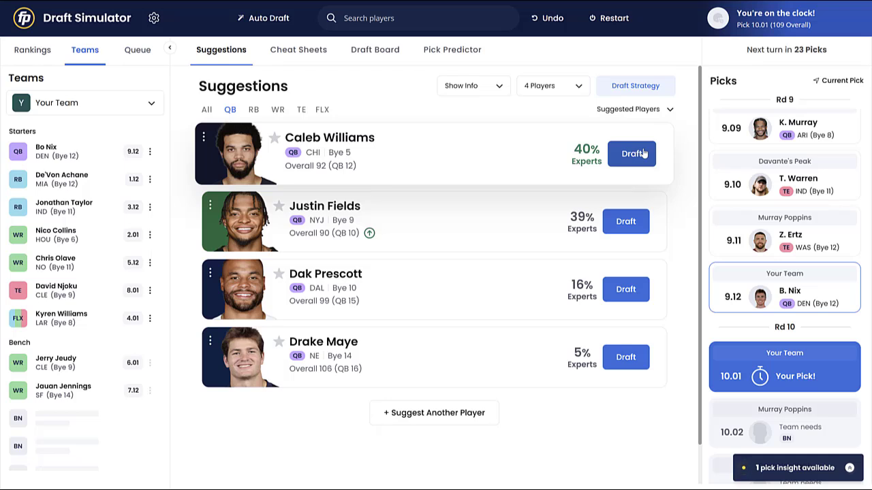
{"action": "left_click", "coordinate": [632, 153]}
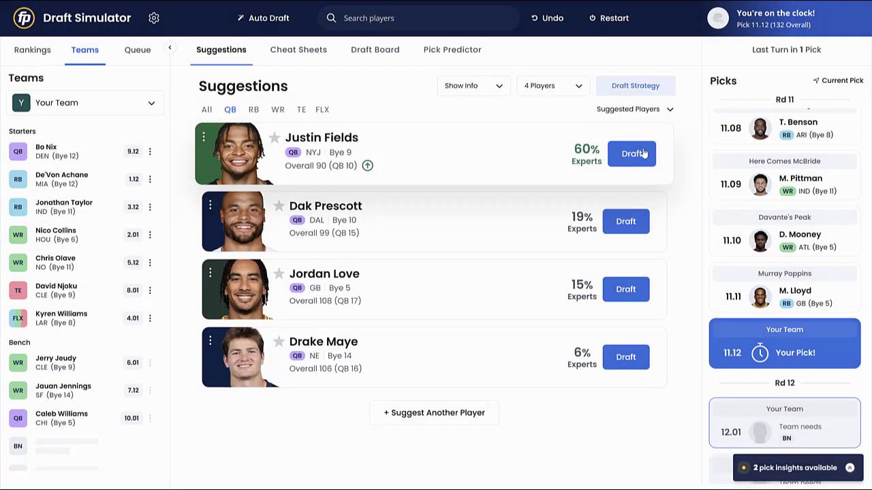
Step: Consult the draft board and cheat sheets, then draft running back Jaylen Wright at pick 11.12 and wide receiver Deebo Samuel Sr. at 12.01
{"action": "left_click", "coordinate": [355, 55]}
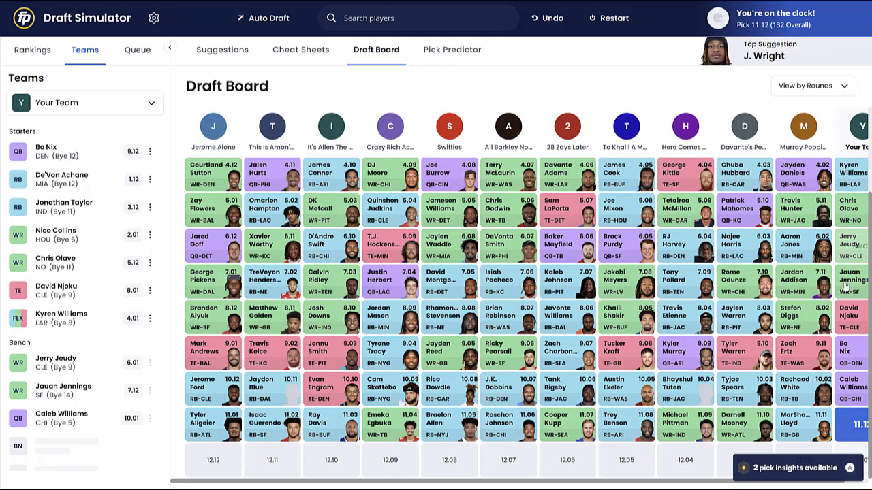
{"action": "left_click", "coordinate": [308, 55]}
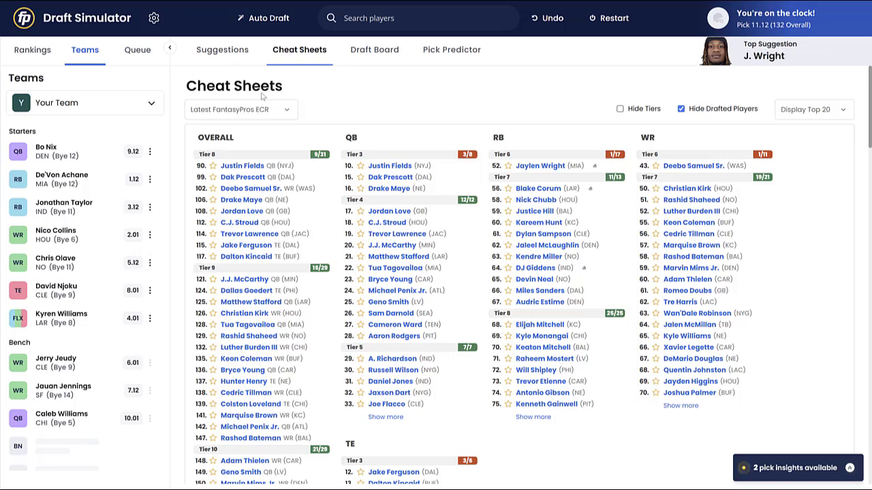
{"action": "left_click", "coordinate": [219, 52]}
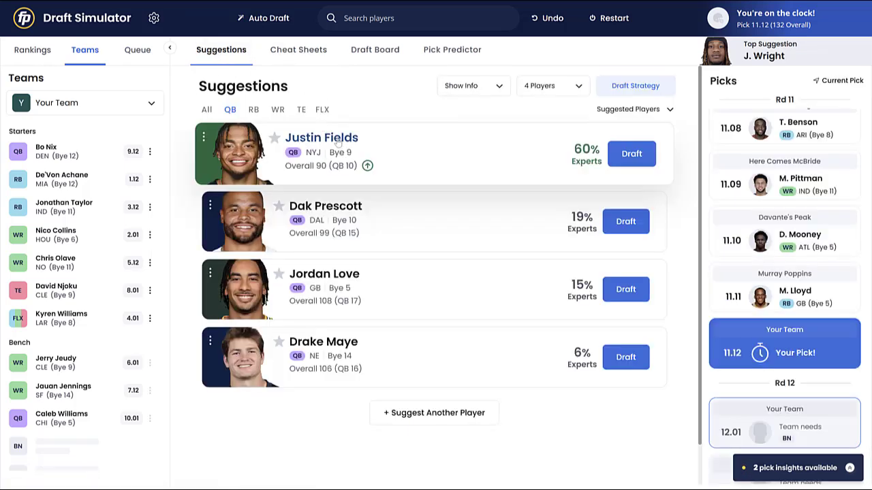
{"action": "left_click", "coordinate": [254, 110]}
{"action": "left_click", "coordinate": [626, 153]}
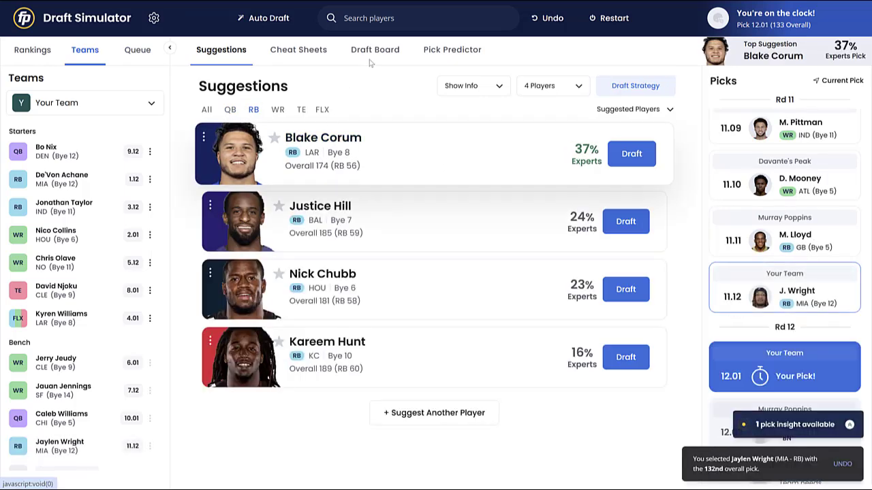
{"action": "left_click", "coordinate": [278, 110]}
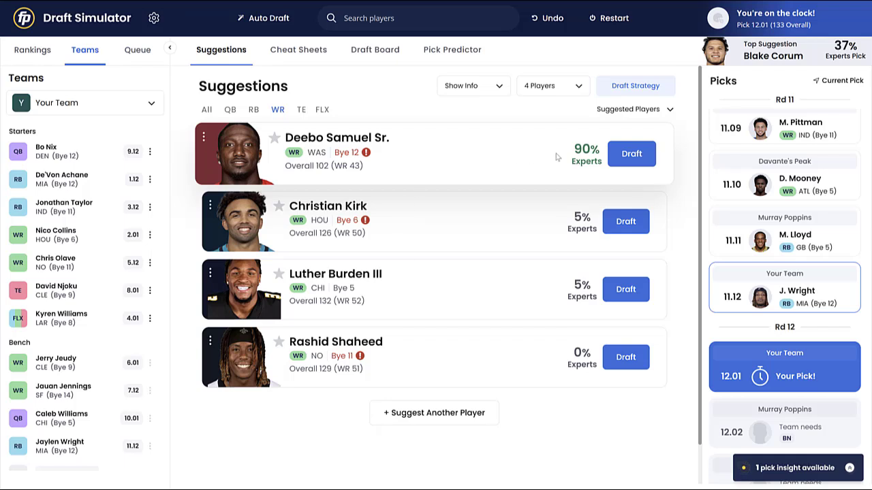
{"action": "left_click", "coordinate": [628, 155]}
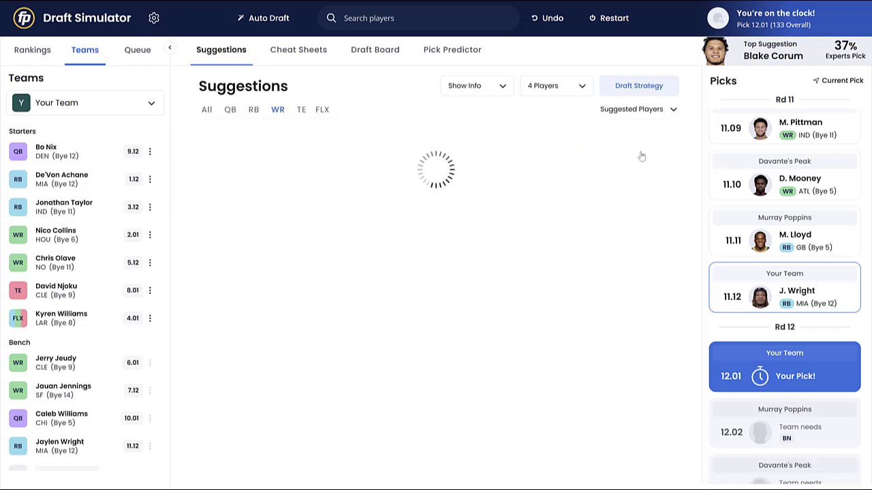